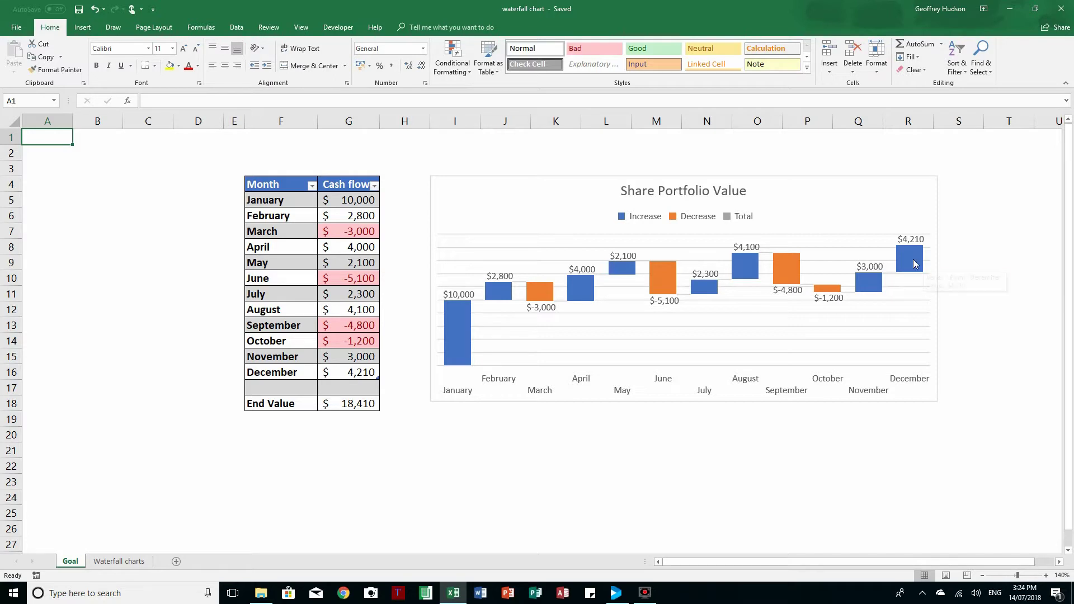
# Switch to the Waterfall charts sheet and select cell D9 in the Month/Cash flows table.
pyautogui.moveTo(911, 260)
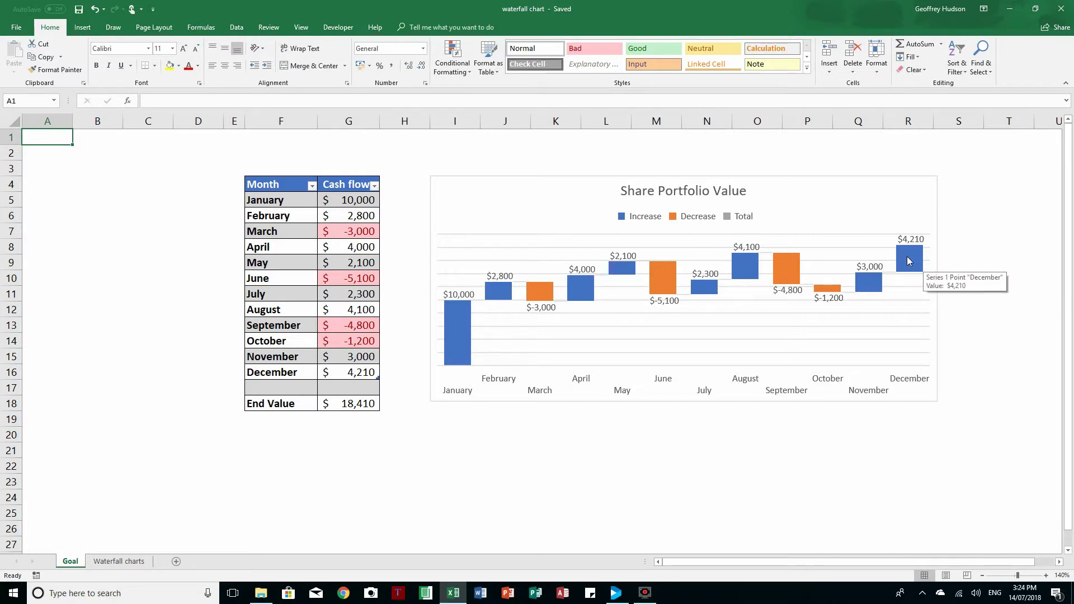
pyautogui.click(111, 562)
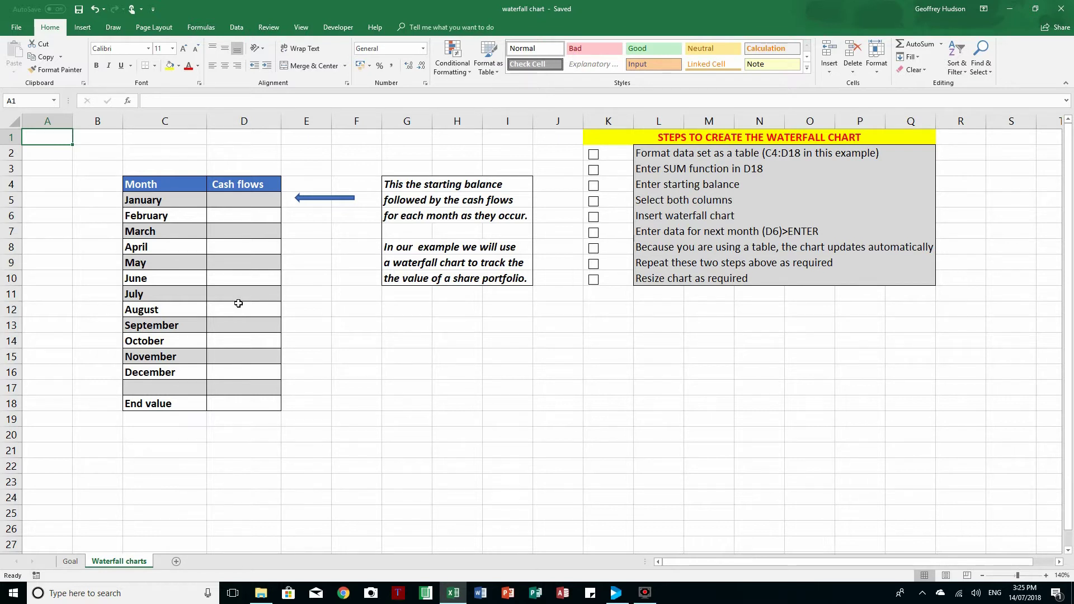
pyautogui.click(233, 263)
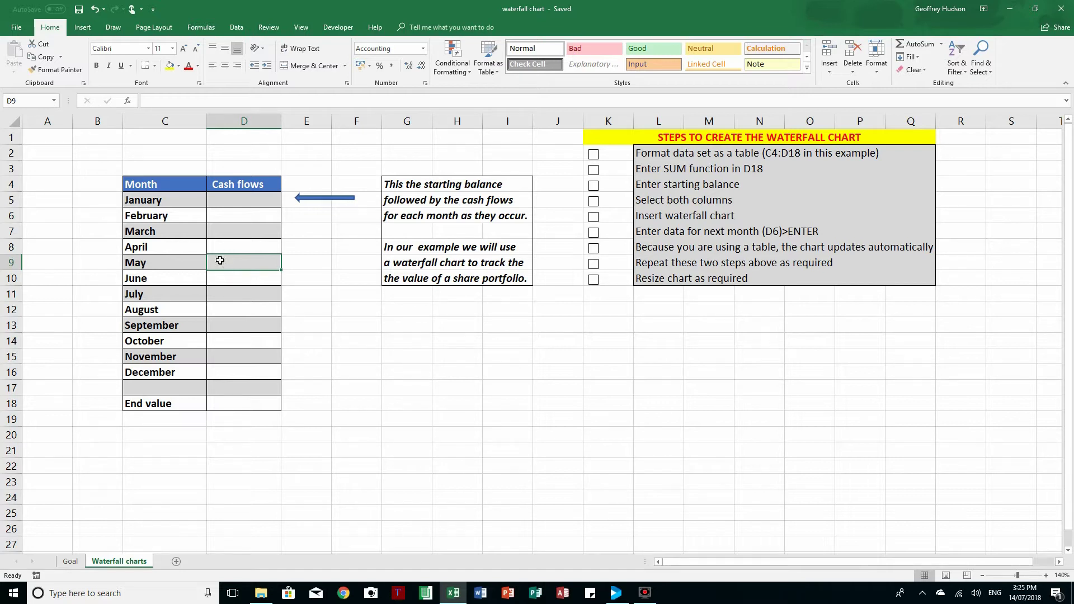
# Convert the range C4:D16 into an Excel table with headers.
pyautogui.click(83, 28)
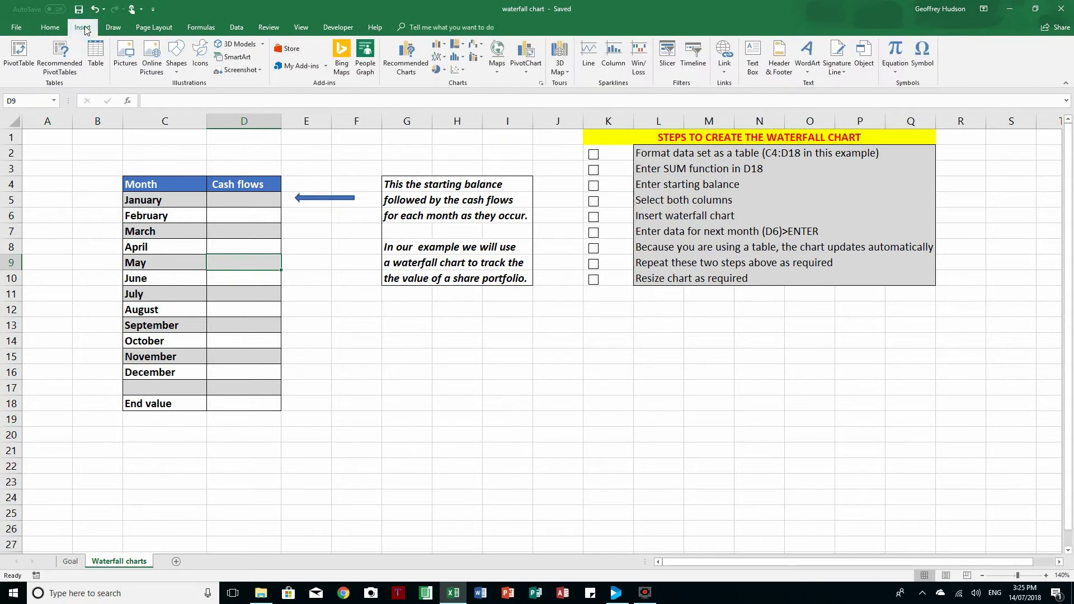
pyautogui.click(96, 51)
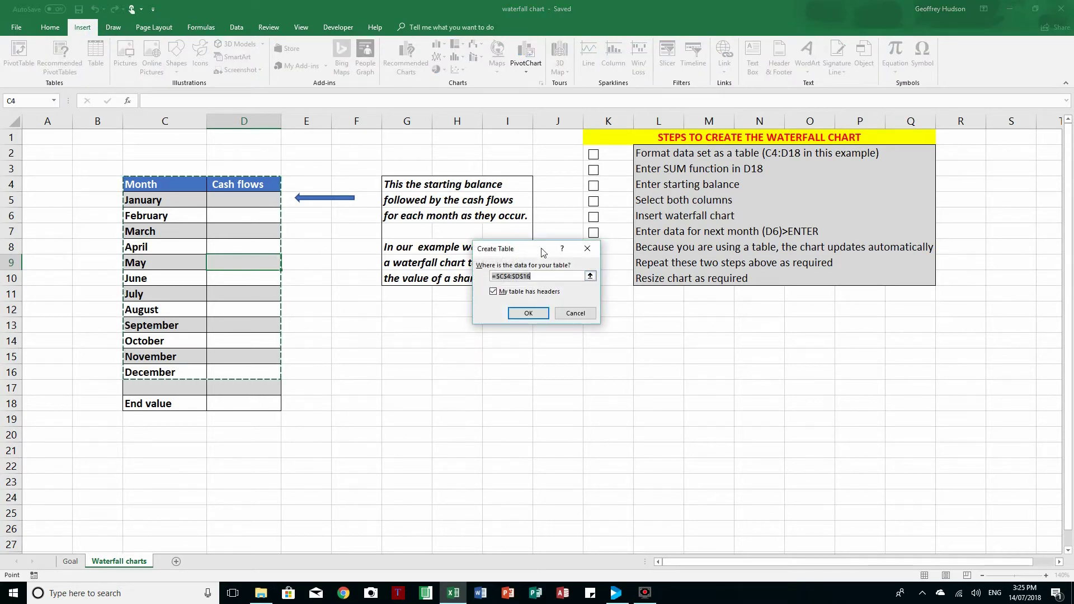
pyautogui.click(518, 314)
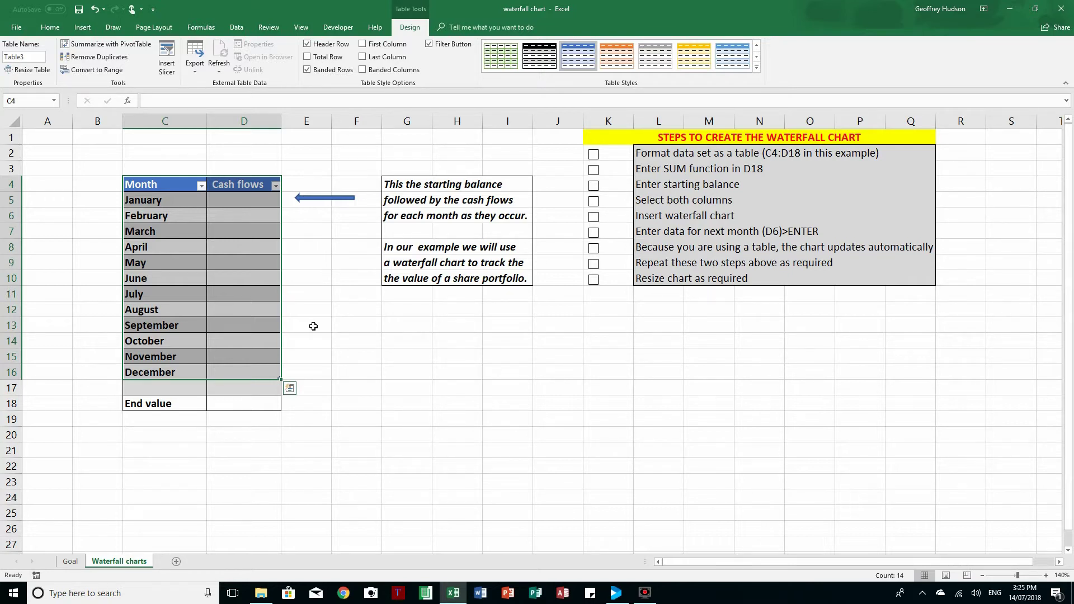
# Tick the first two checklist boxes and give End value D18 an AutoSum over the Cash flows cells.
pyautogui.click(595, 155)
pyautogui.click(594, 170)
pyautogui.click(240, 405)
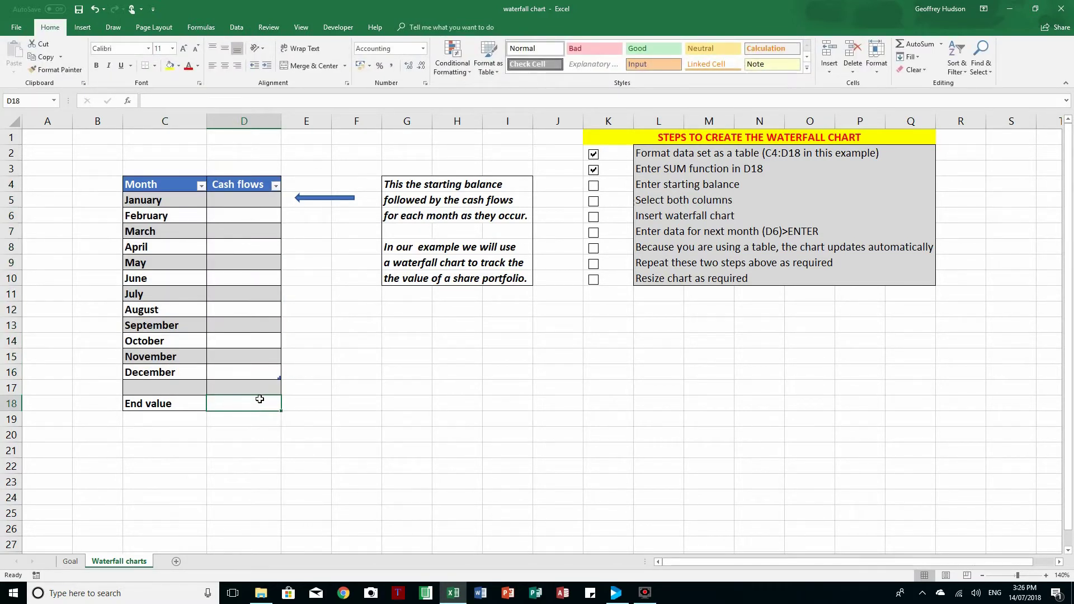
pyautogui.click(908, 49)
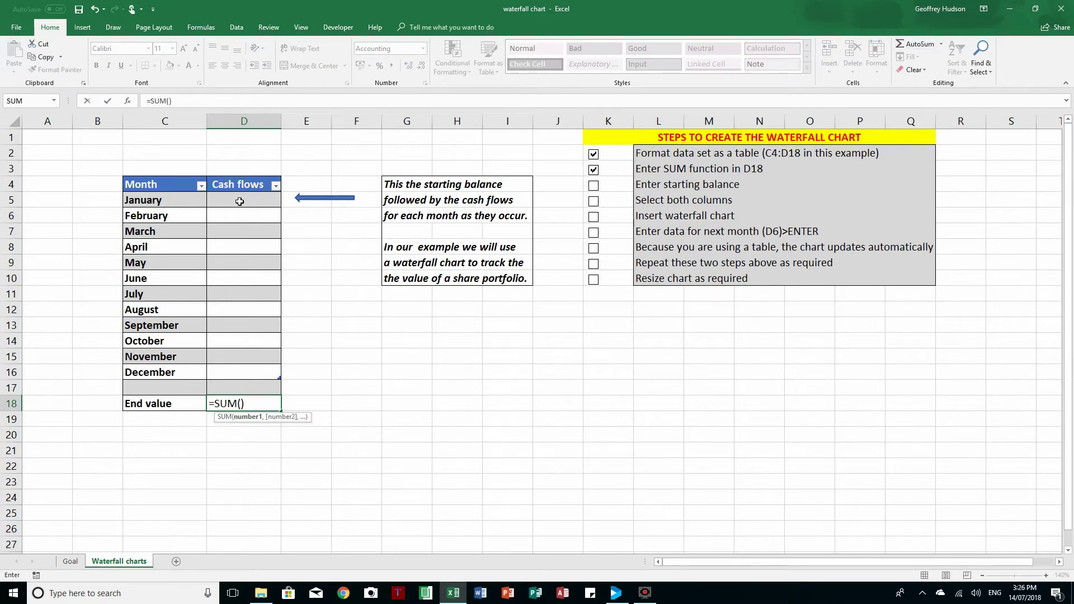
pyautogui.moveTo(240, 199); pyautogui.dragTo(227, 384)
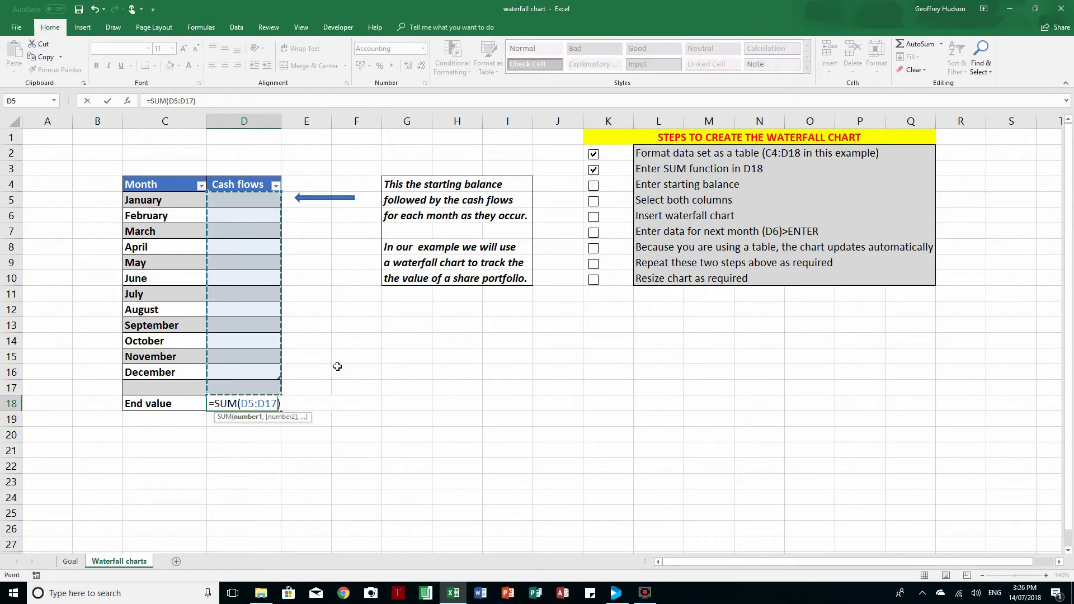
pyautogui.press('Return')
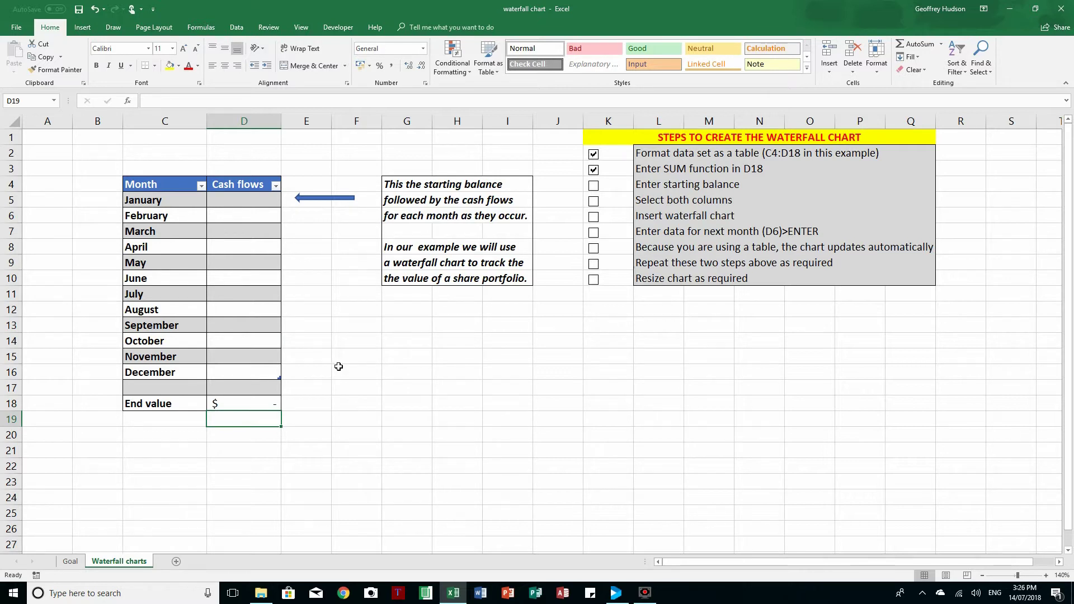
# Enter 10000 as January's cash flow in D5, then select the Month and Cash flows data.
pyautogui.click(239, 200)
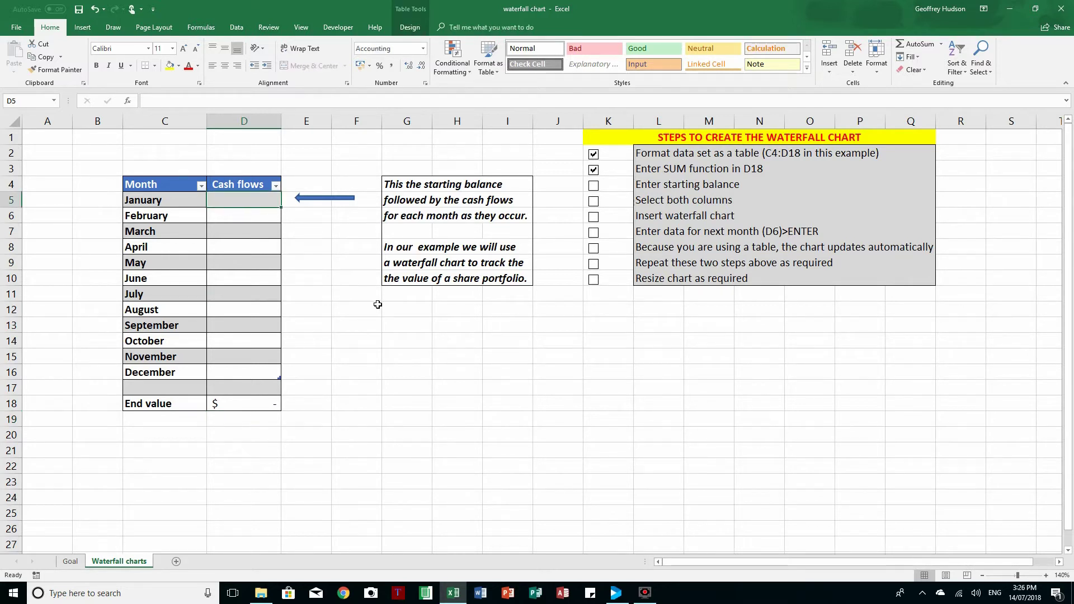
pyautogui.write('10000')
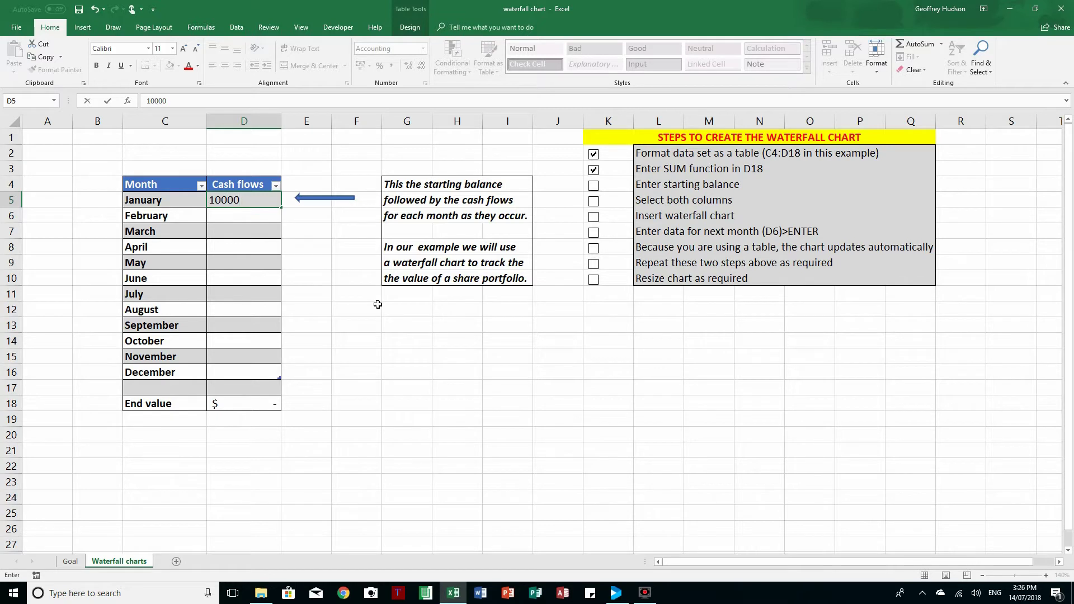
pyautogui.press('Return')
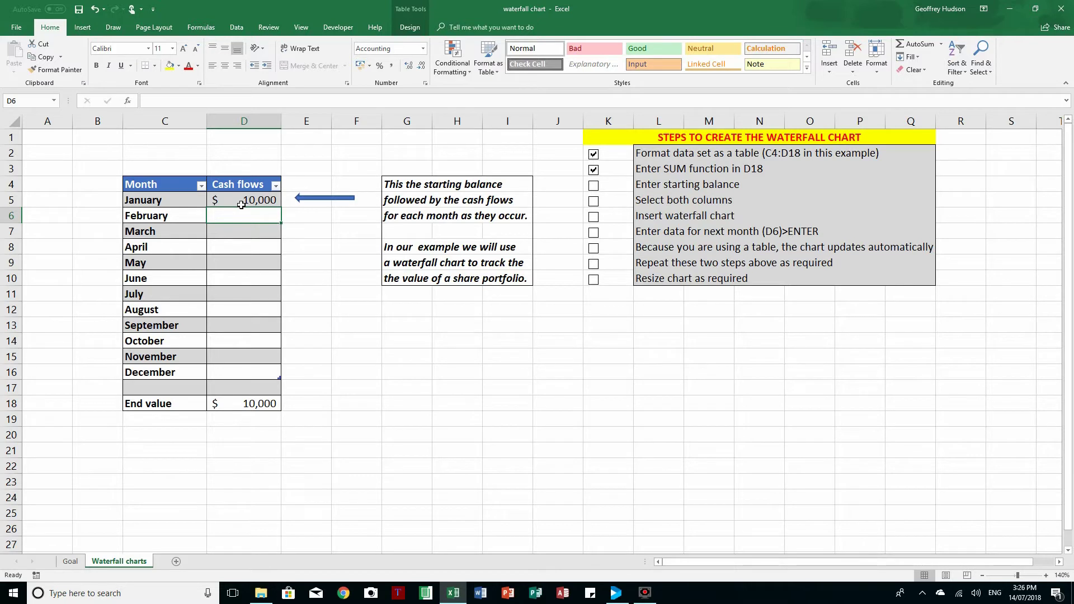
pyautogui.moveTo(171, 202); pyautogui.dragTo(266, 376)
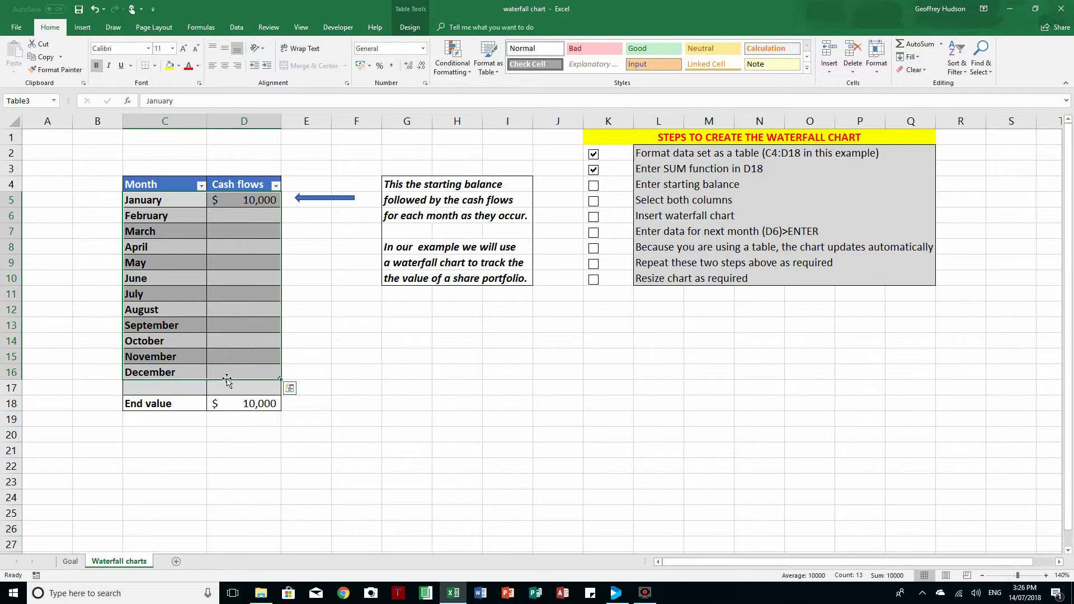
# Insert a Waterfall chart from the selected data and move it below the notes.
pyautogui.click(83, 27)
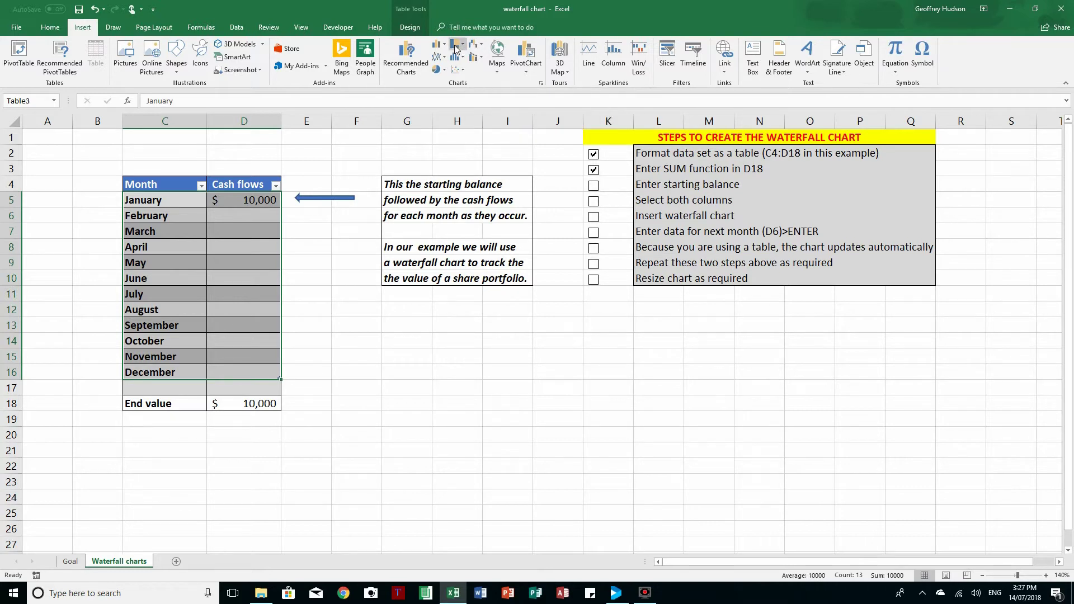
pyautogui.click(482, 47)
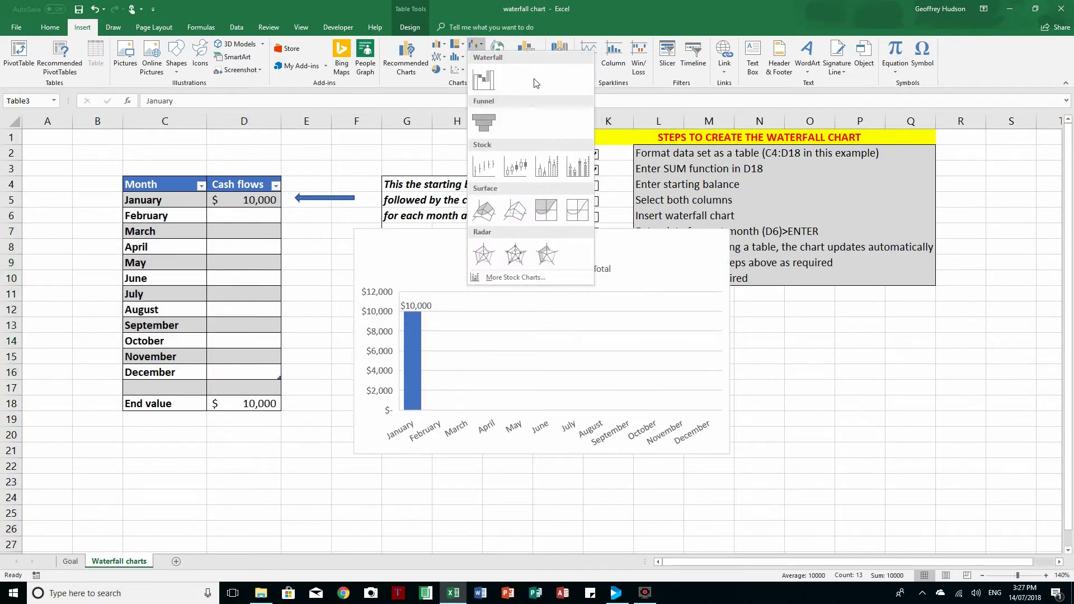
pyautogui.click(486, 80)
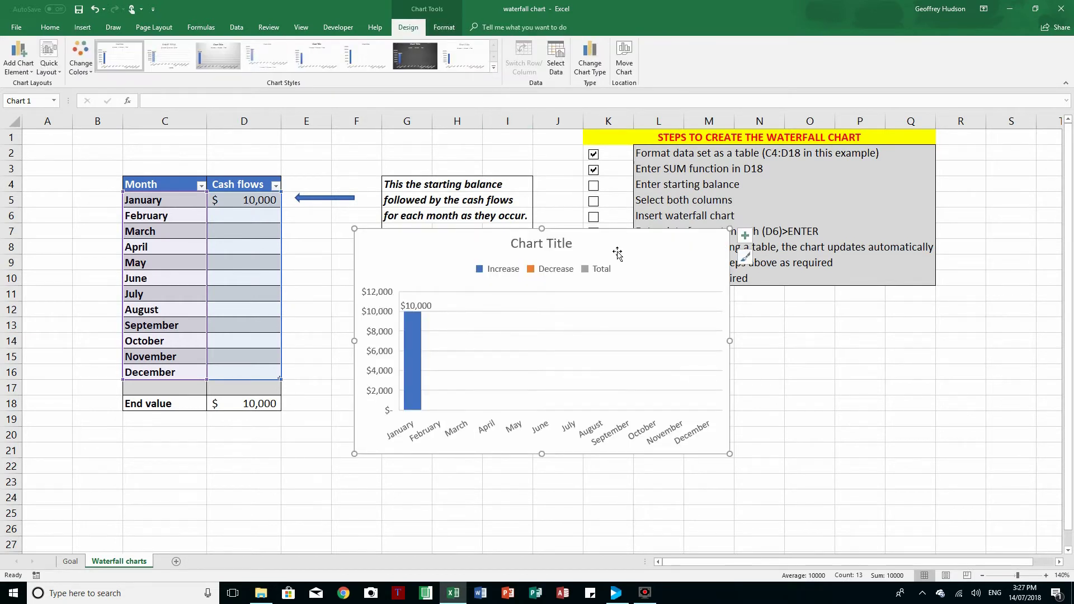
pyautogui.moveTo(620, 262); pyautogui.dragTo(624, 321)
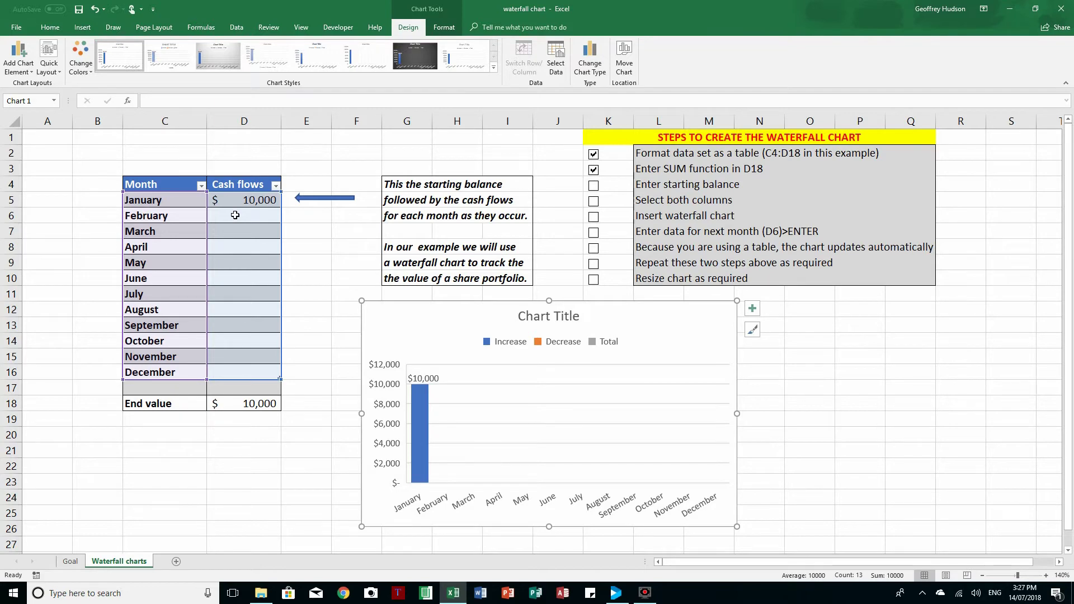
# Enter 2800 as February's cash flow in D6, checking the result against the Goal sheet.
pyautogui.click(69, 561)
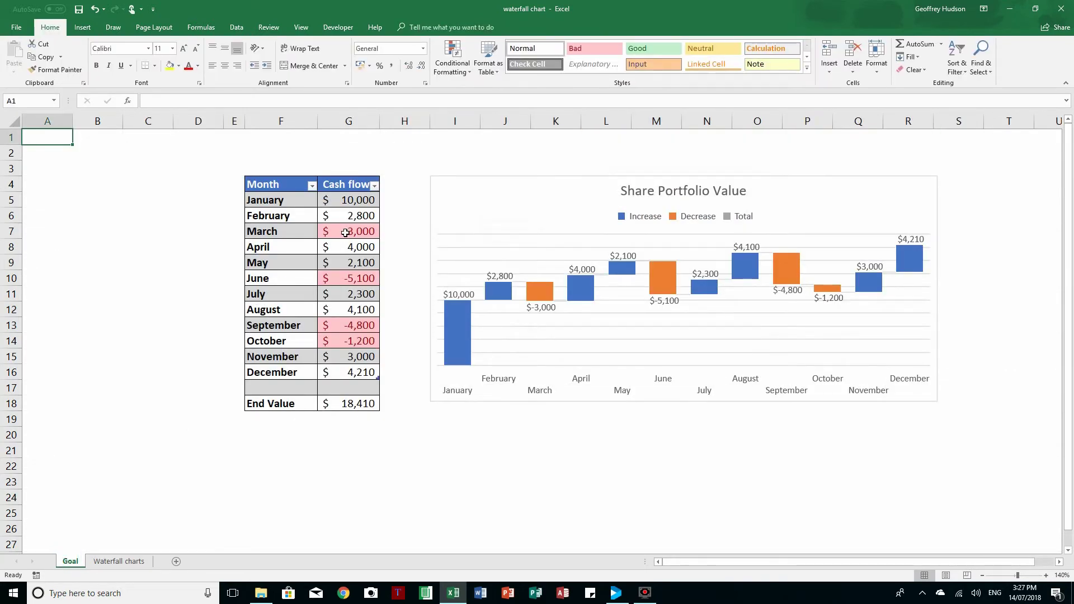
pyautogui.click(124, 565)
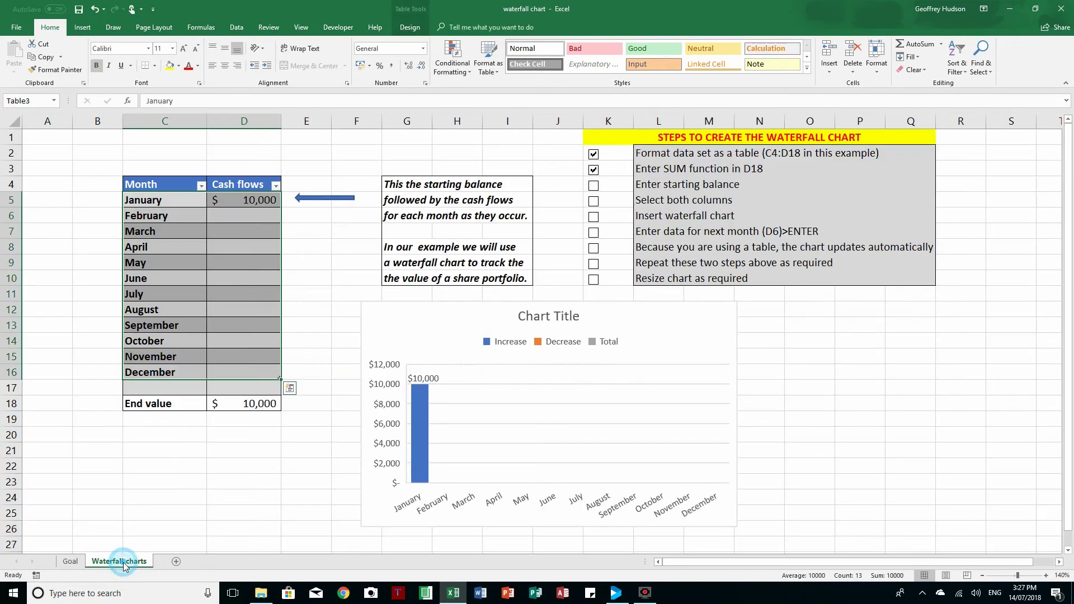
pyautogui.click(250, 217)
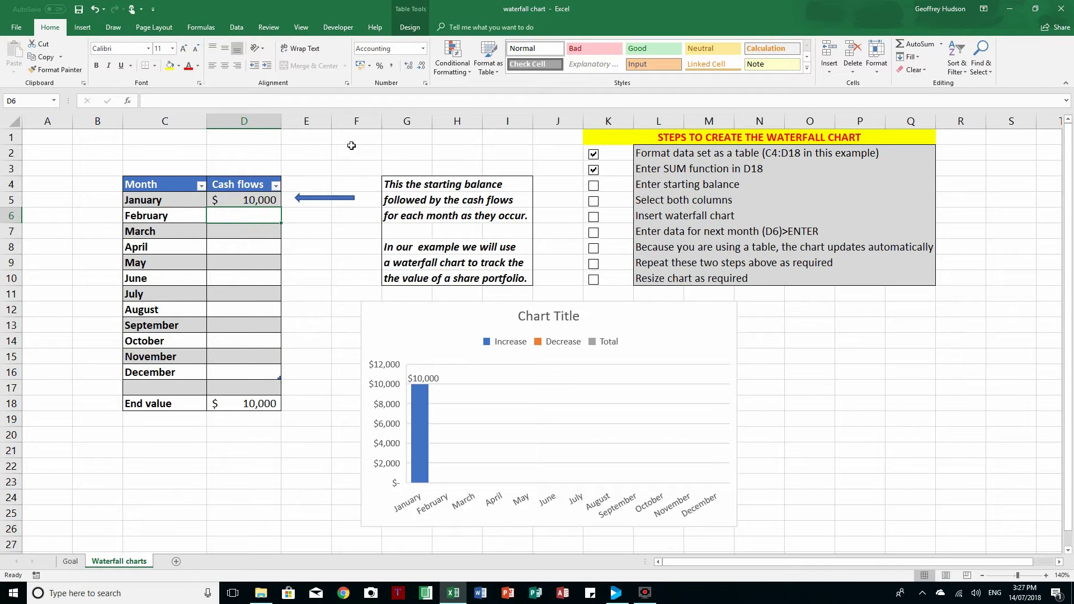
pyautogui.write('2')
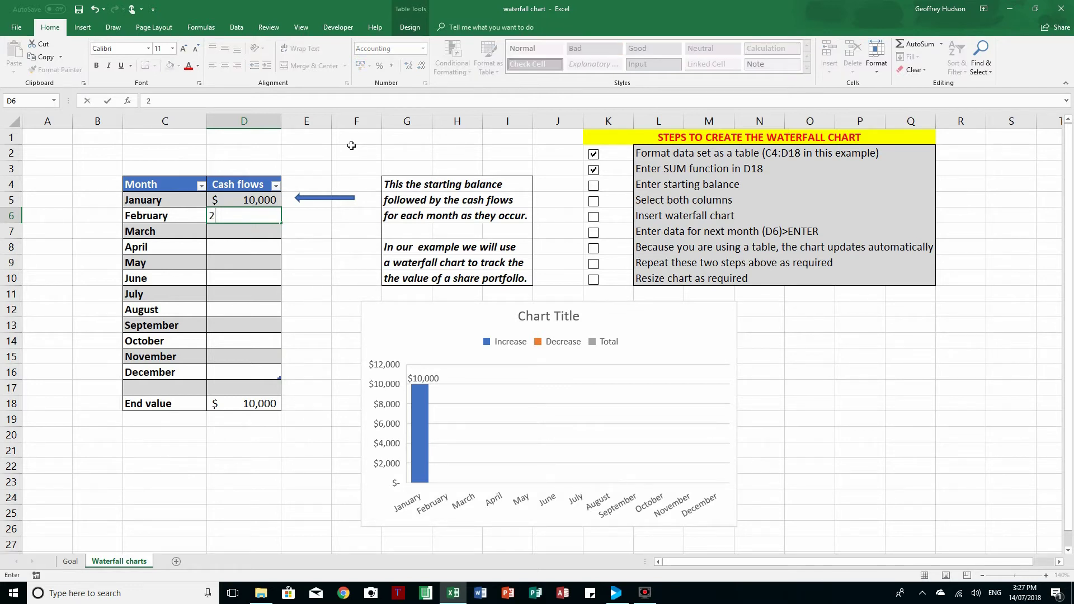
pyautogui.write('800')
pyautogui.press('Return')
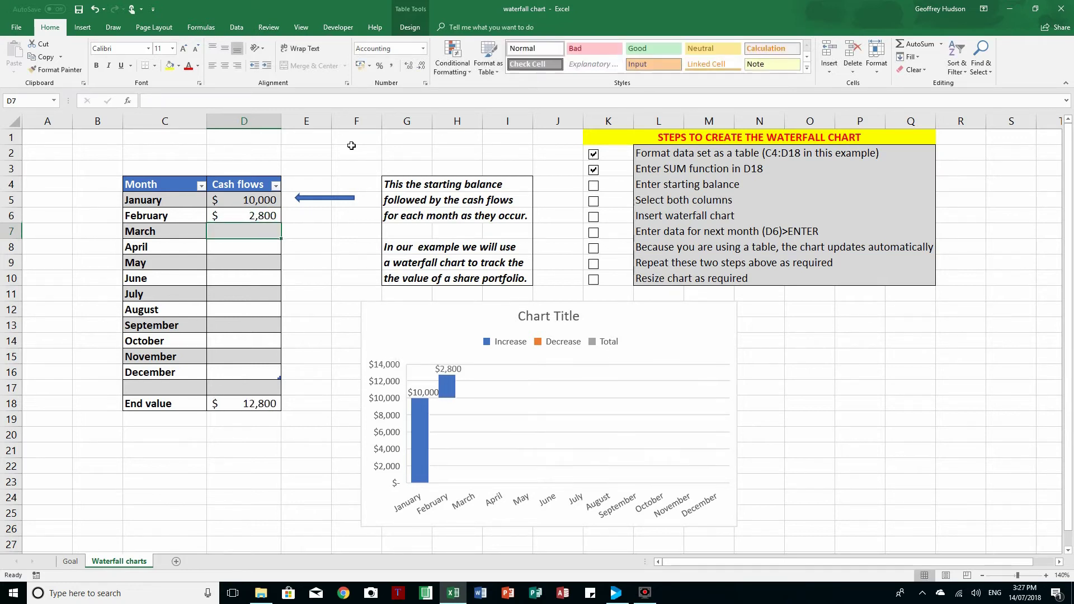
pyautogui.moveTo(448, 385)
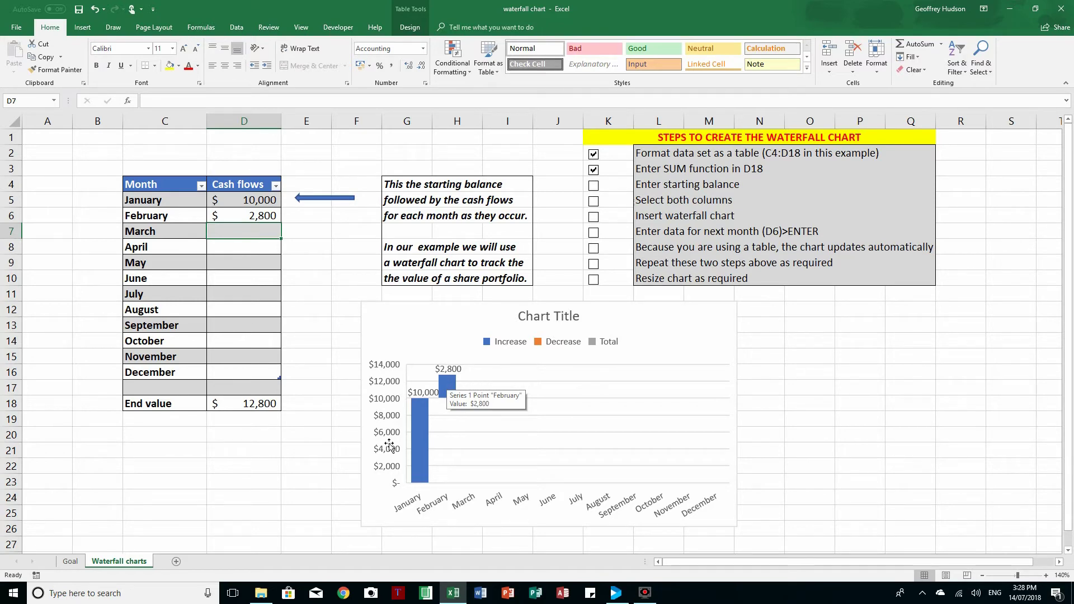
pyautogui.click(69, 562)
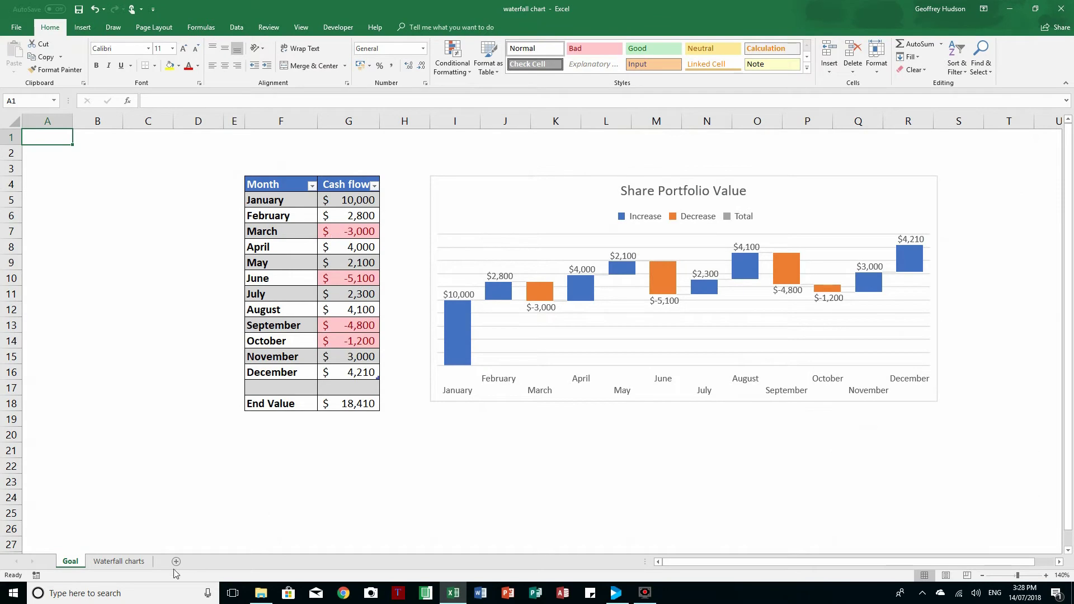
pyautogui.click(121, 562)
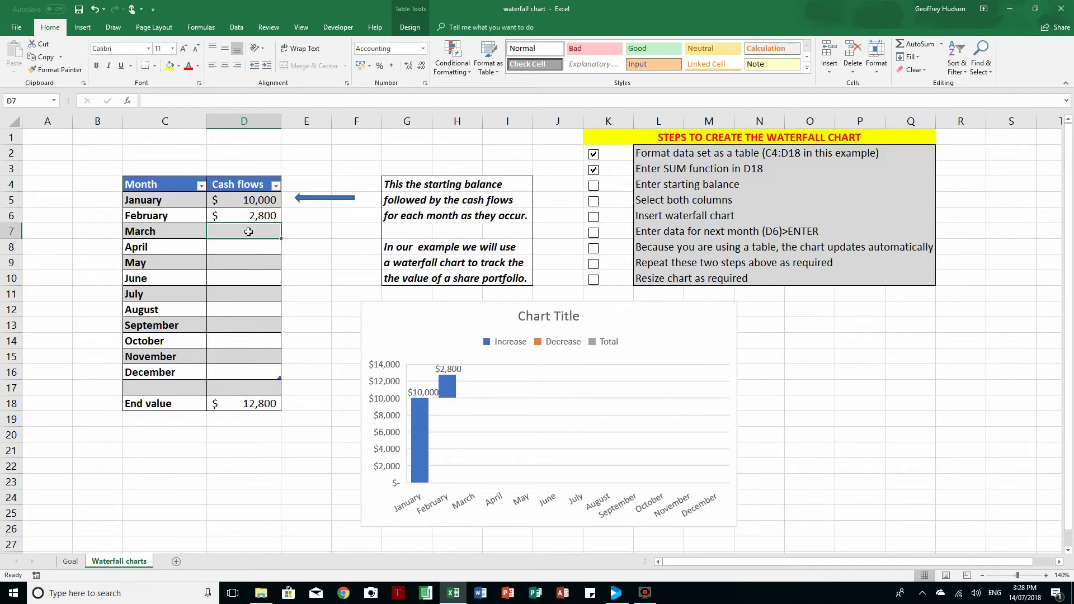
# Enter -3,000 as March's cash flow in D7.
pyautogui.write('-')
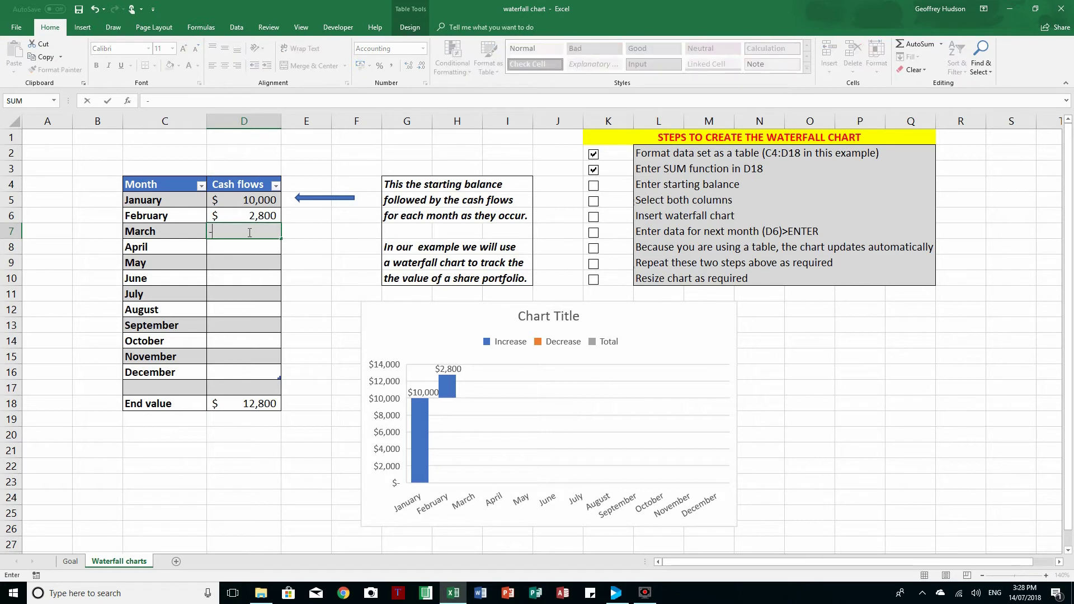
pyautogui.write('3,000')
pyautogui.press('Return')
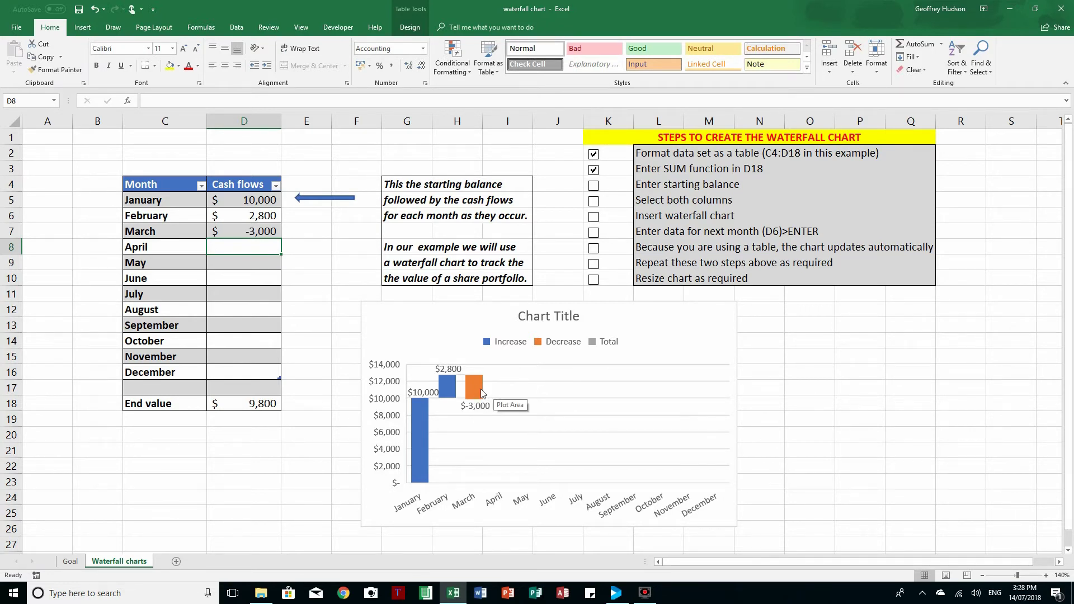
pyautogui.moveTo(481, 391)
# Enter 4000 as April's cash flow in D8, comparing with the Goal sheet.
pyautogui.click(70, 562)
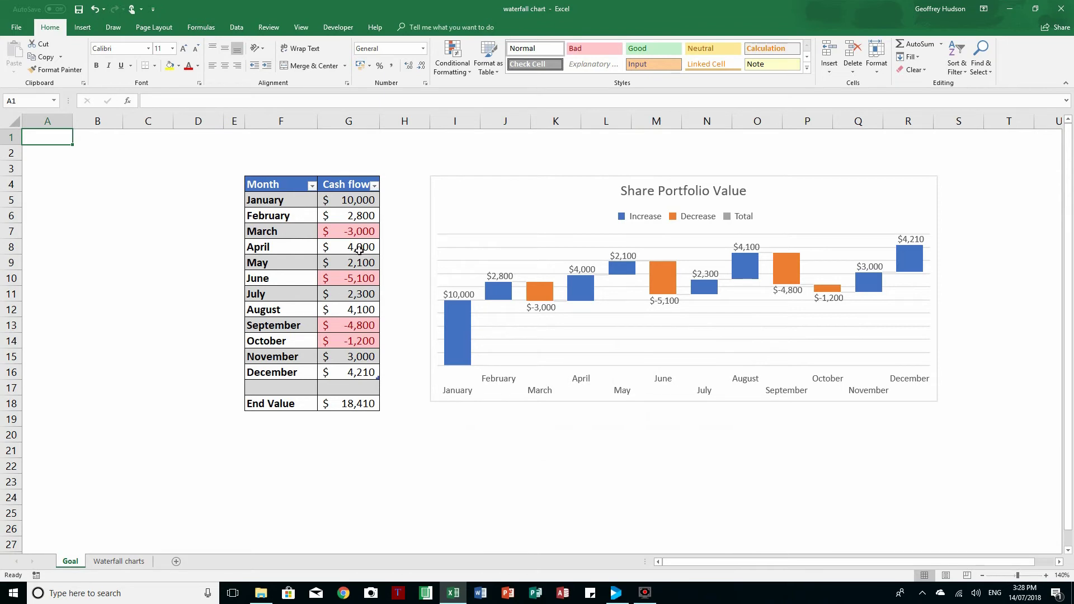
pyautogui.click(127, 563)
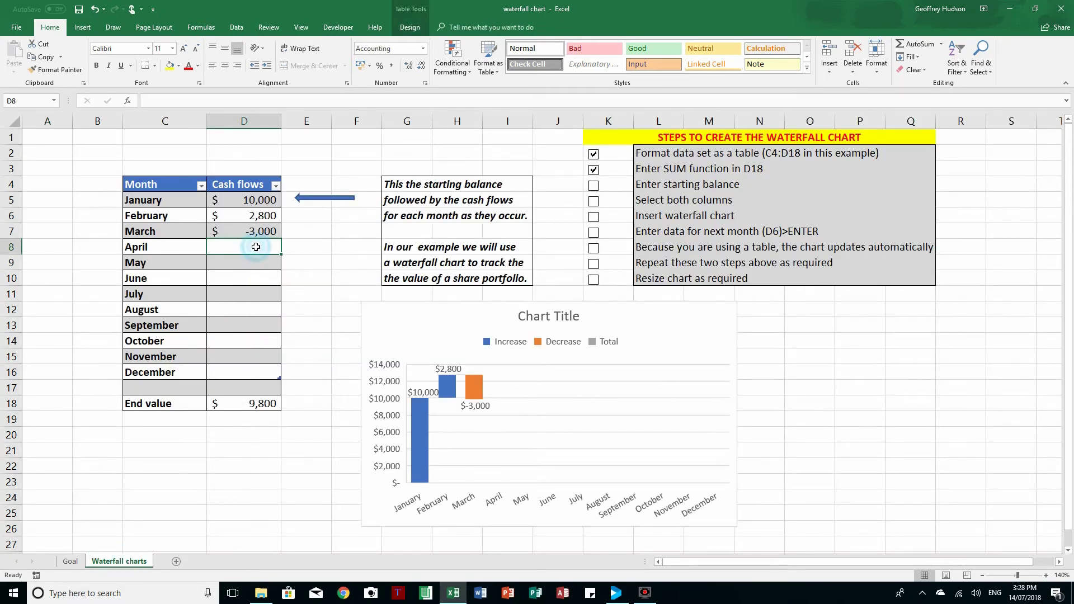
pyautogui.write('4000')
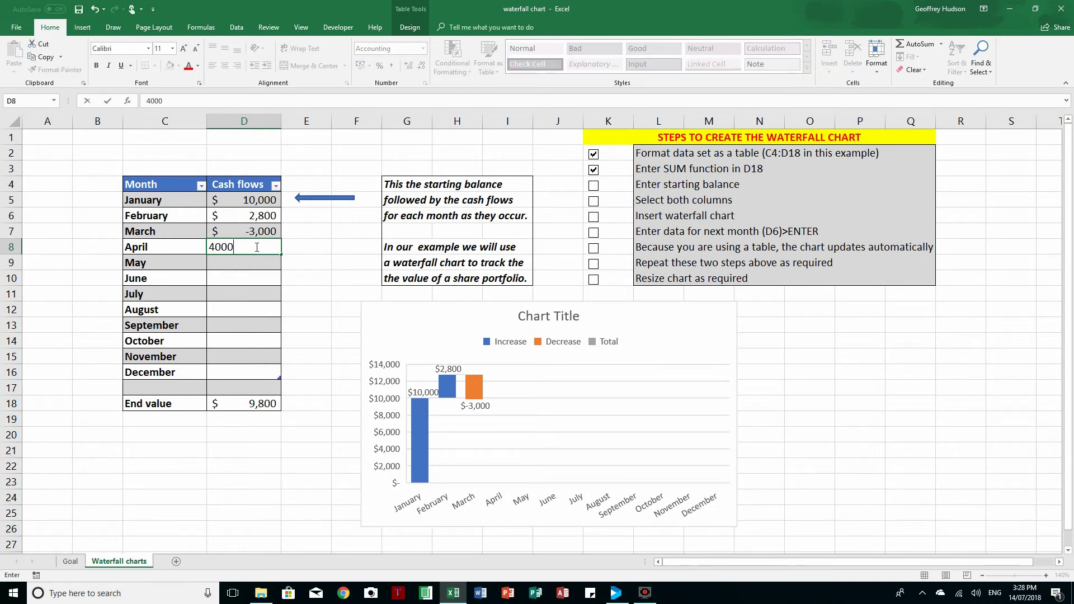
pyautogui.press('Return')
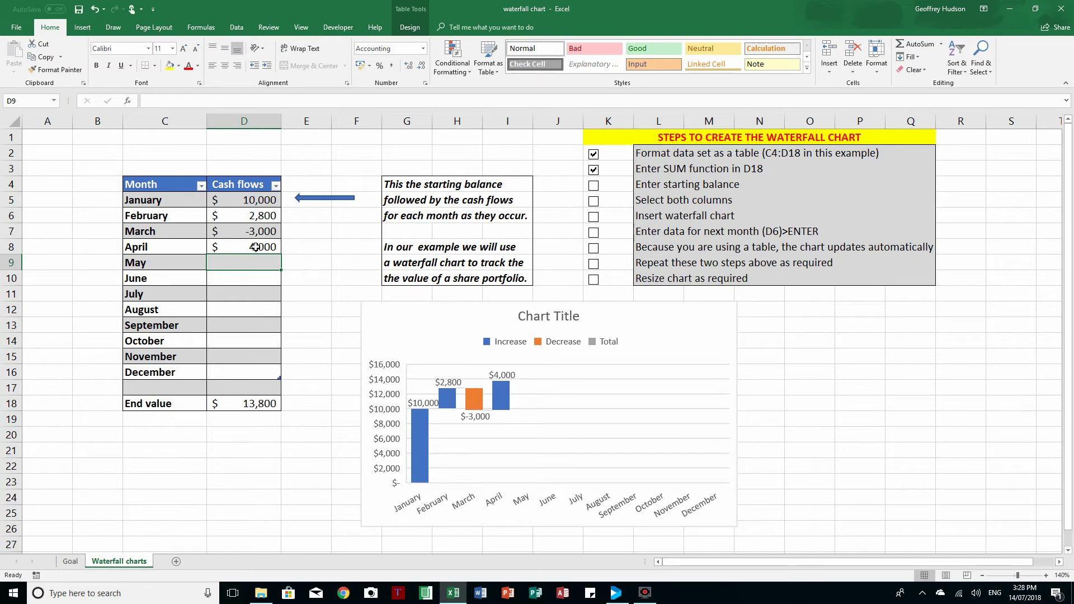
pyautogui.click(76, 561)
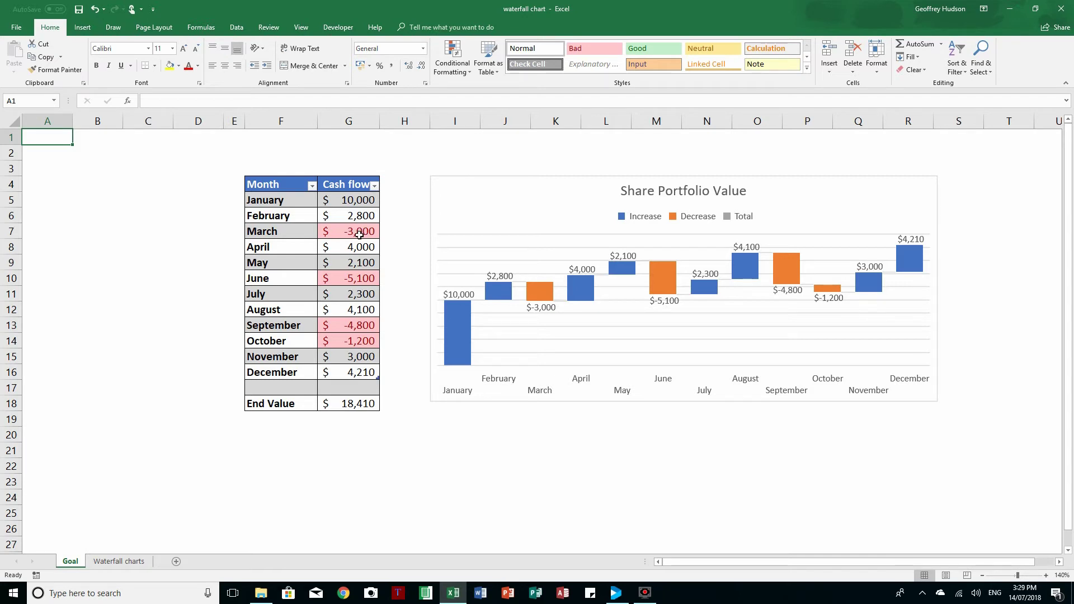
pyautogui.click(124, 562)
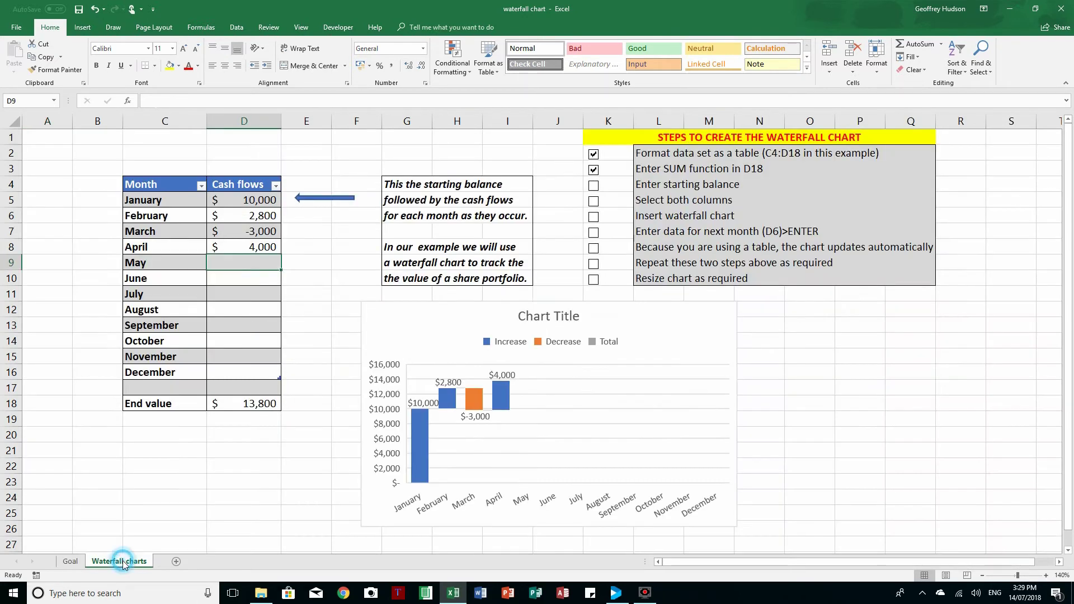
# Highlight cash flows in D5:D15 less than 0 with Light Red Fill with Dark Red Text.
pyautogui.moveTo(249, 203); pyautogui.dragTo(219, 369)
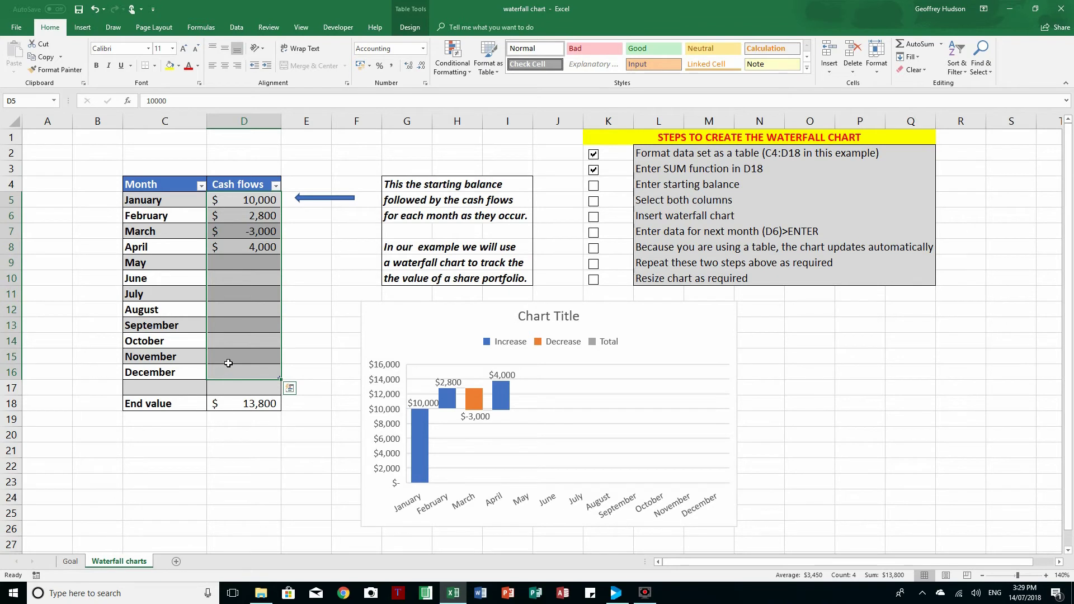
pyautogui.click(454, 53)
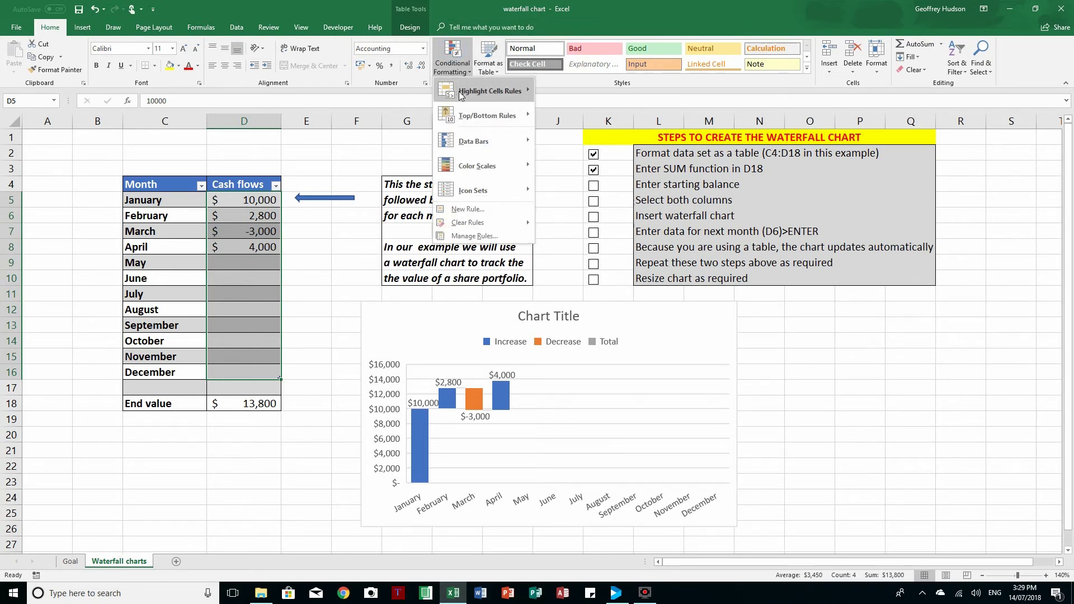
pyautogui.moveTo(469, 91)
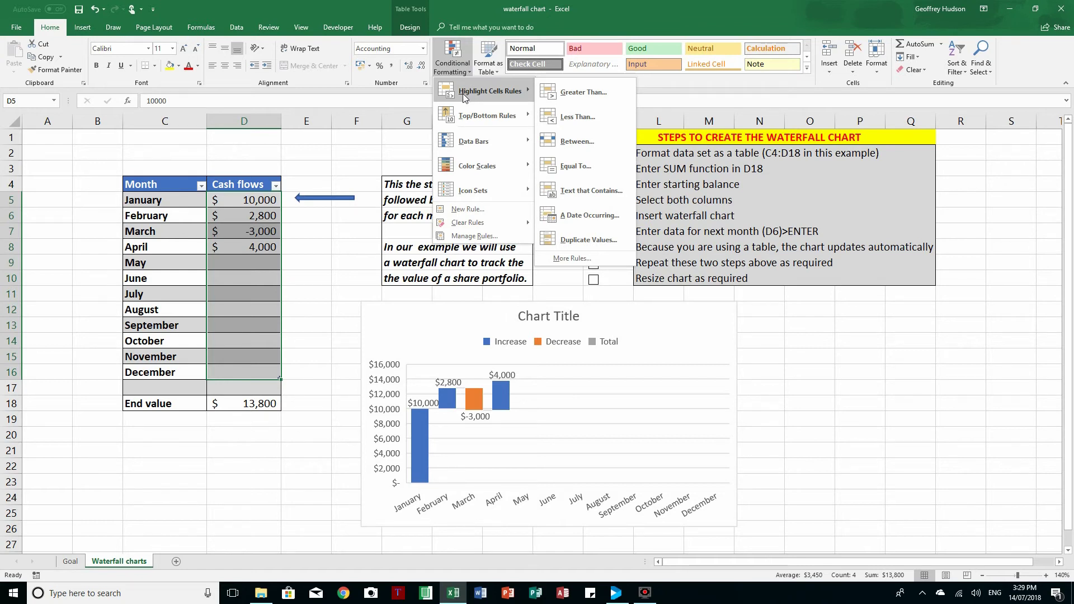
pyautogui.click(572, 119)
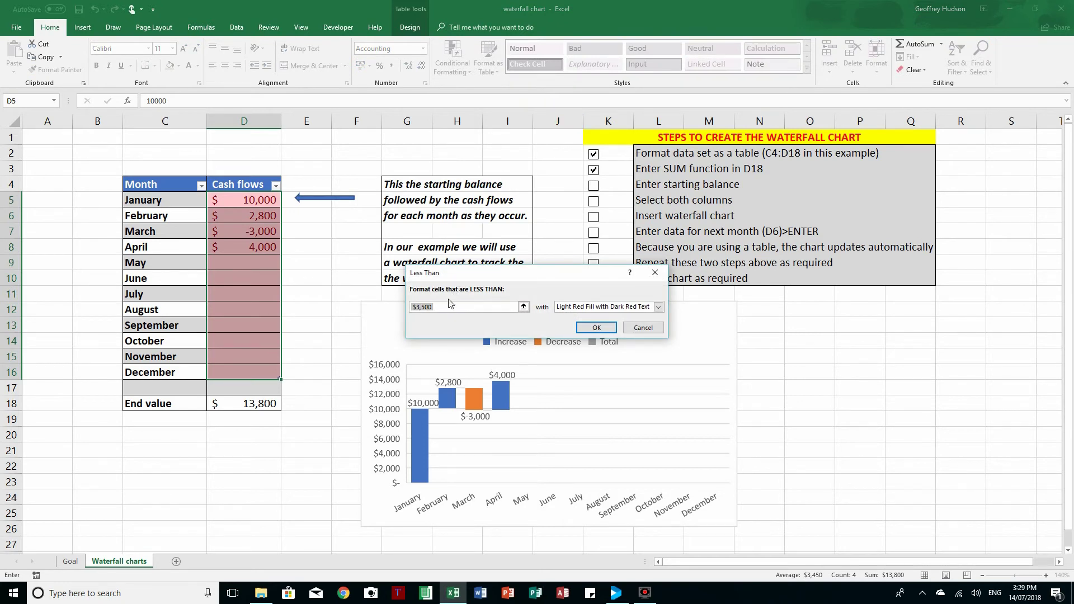
pyautogui.write('0')
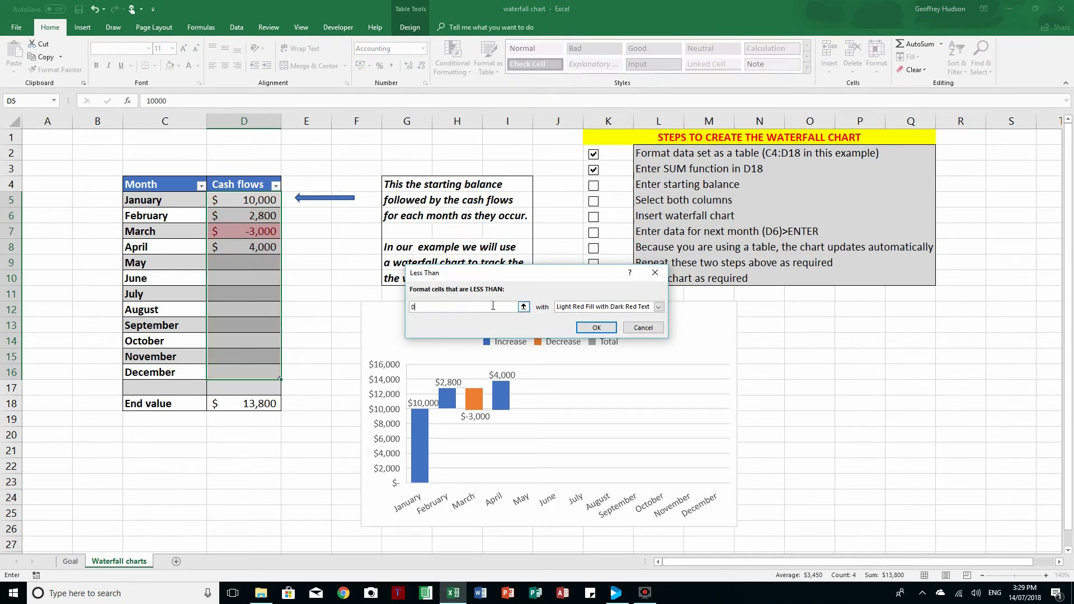
pyautogui.click(586, 330)
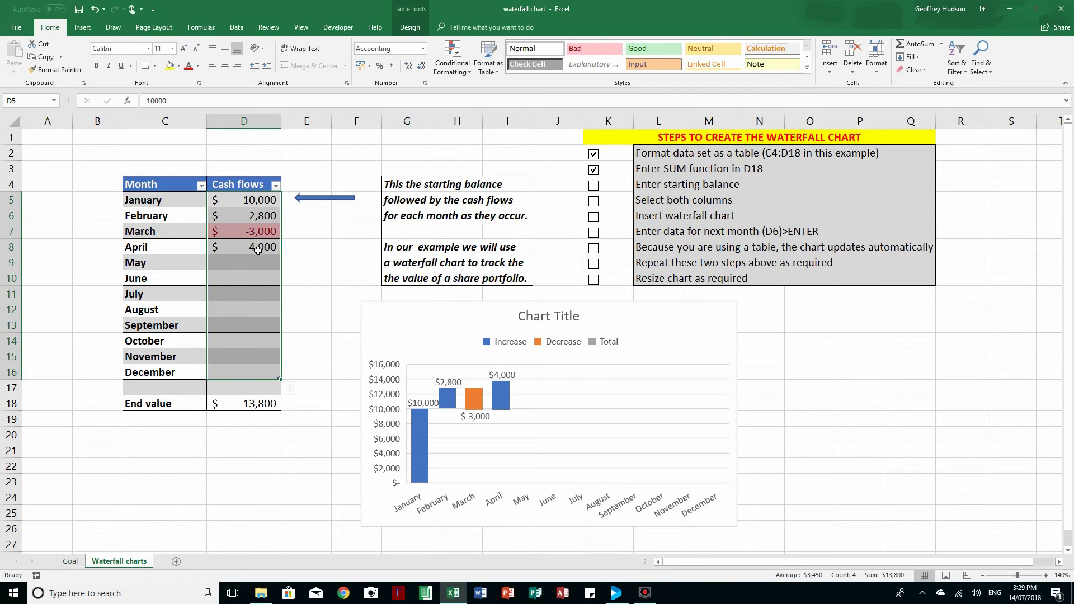
# Tick the checklist boxes K4 through K9.
pyautogui.click(595, 186)
pyautogui.click(593, 202)
pyautogui.click(592, 219)
pyautogui.click(594, 234)
pyautogui.click(594, 249)
pyautogui.click(593, 266)
# Widen the waterfall chart to the right so the month labels lie flat.
pyautogui.click(708, 316)
pyautogui.moveTo(737, 414); pyautogui.dragTo(947, 410)
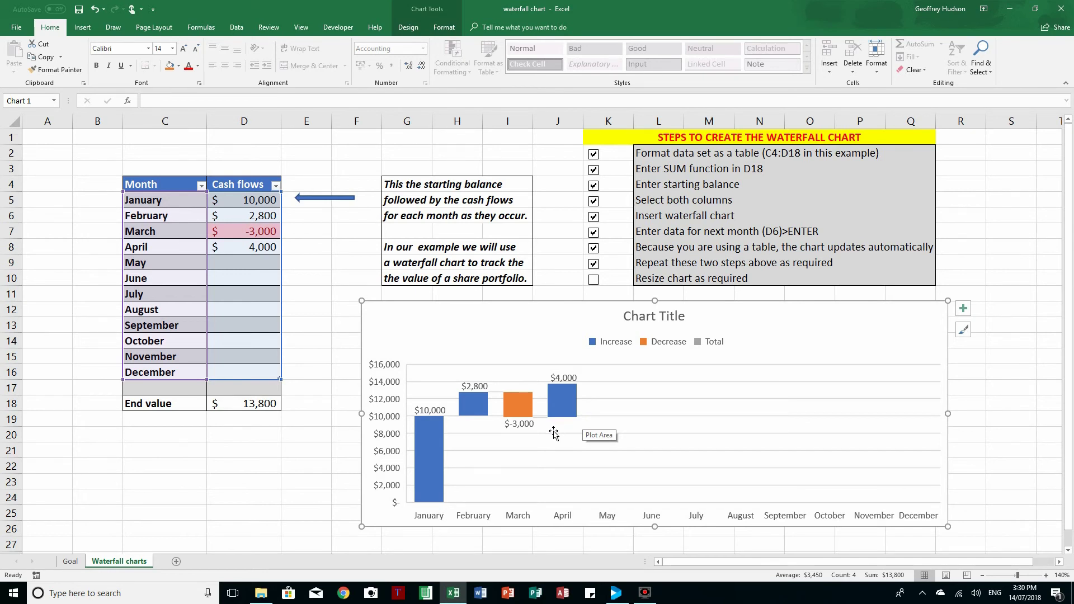
pyautogui.click(647, 313)
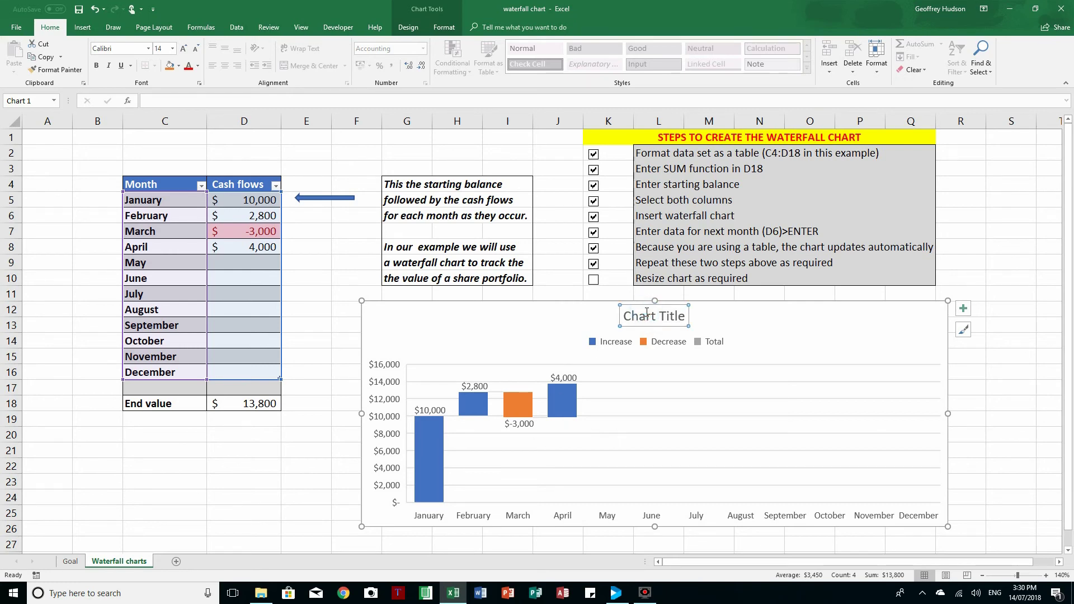
# After checking the Goal sheet, change the waterfall chart's title from 'Chart Title' to 'Share Portfolio Value'.
pyautogui.click(69, 561)
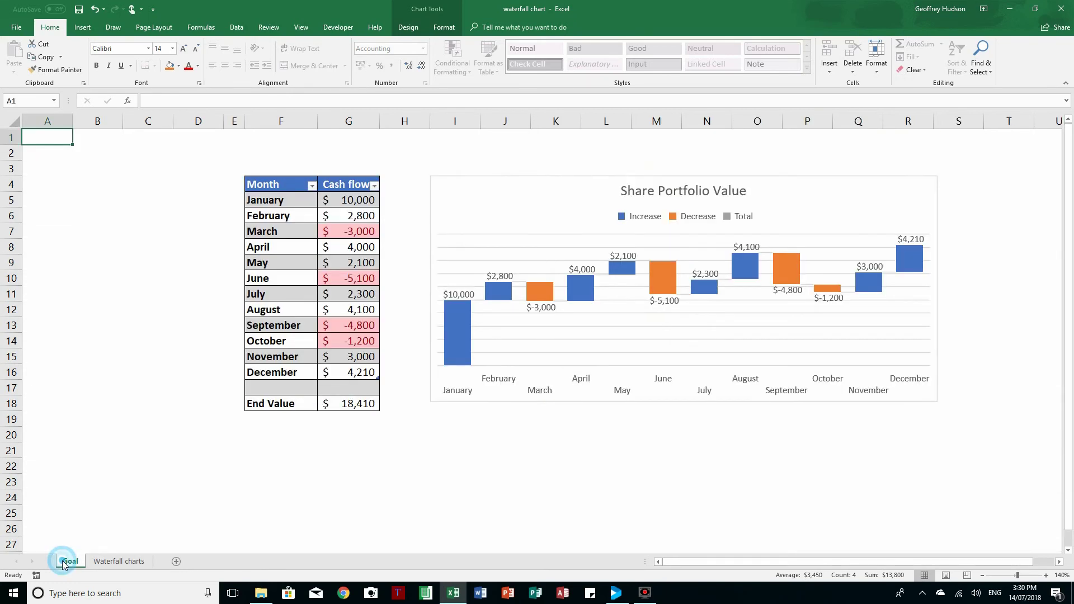
pyautogui.click(116, 561)
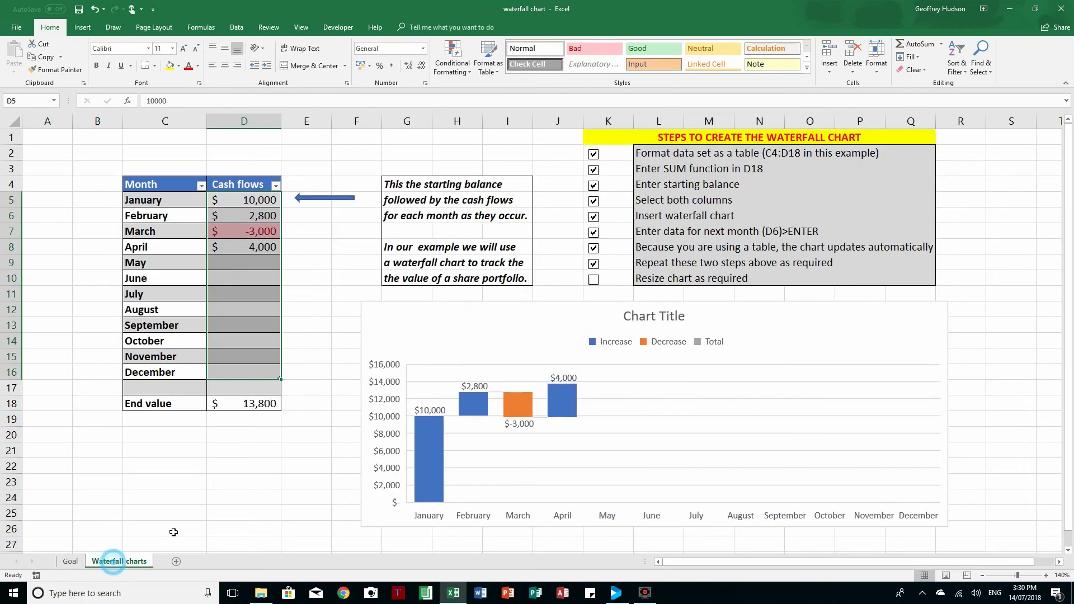
pyautogui.click(661, 315)
pyautogui.write('Share')
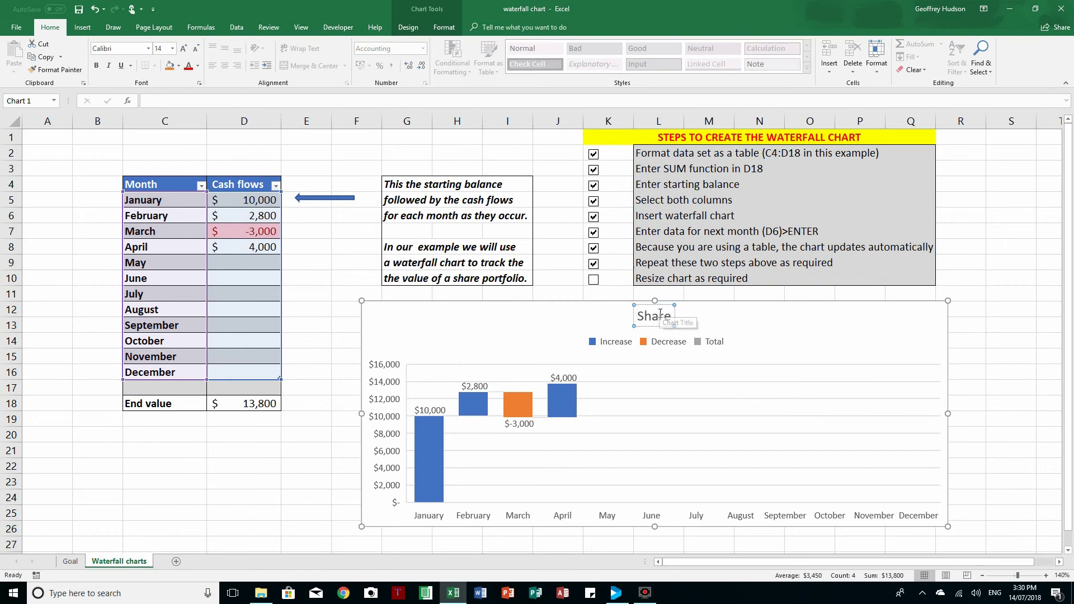
pyautogui.write(' Port')
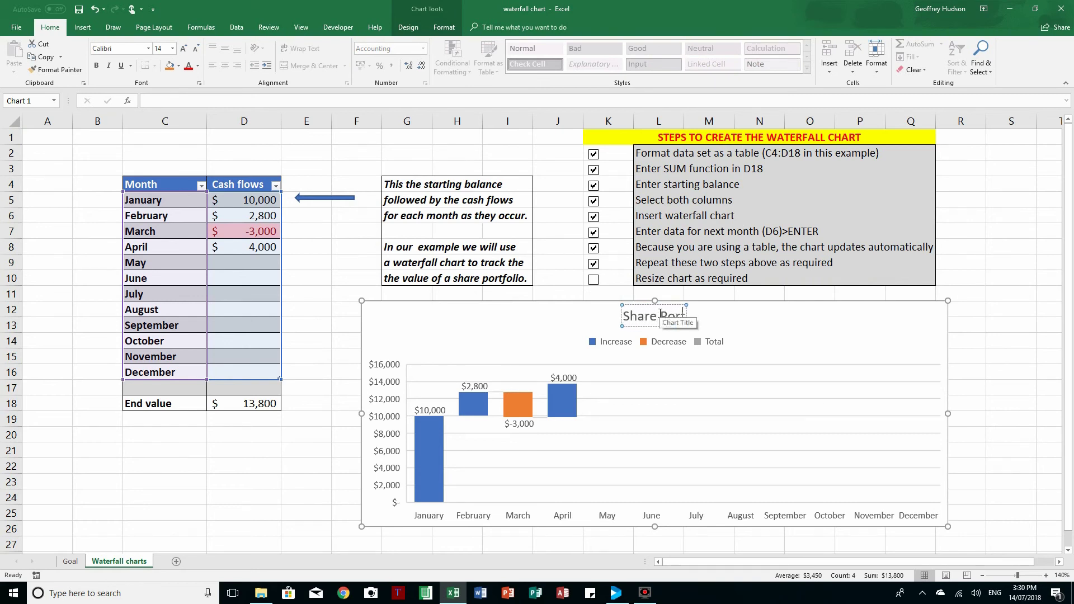
pyautogui.write('folio')
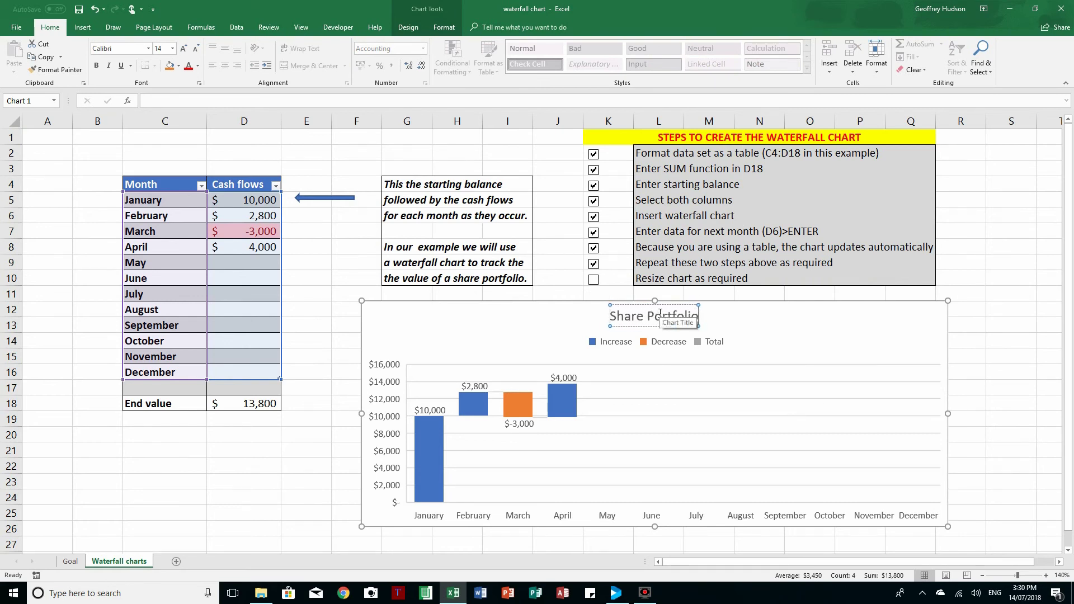
pyautogui.write(' Value')
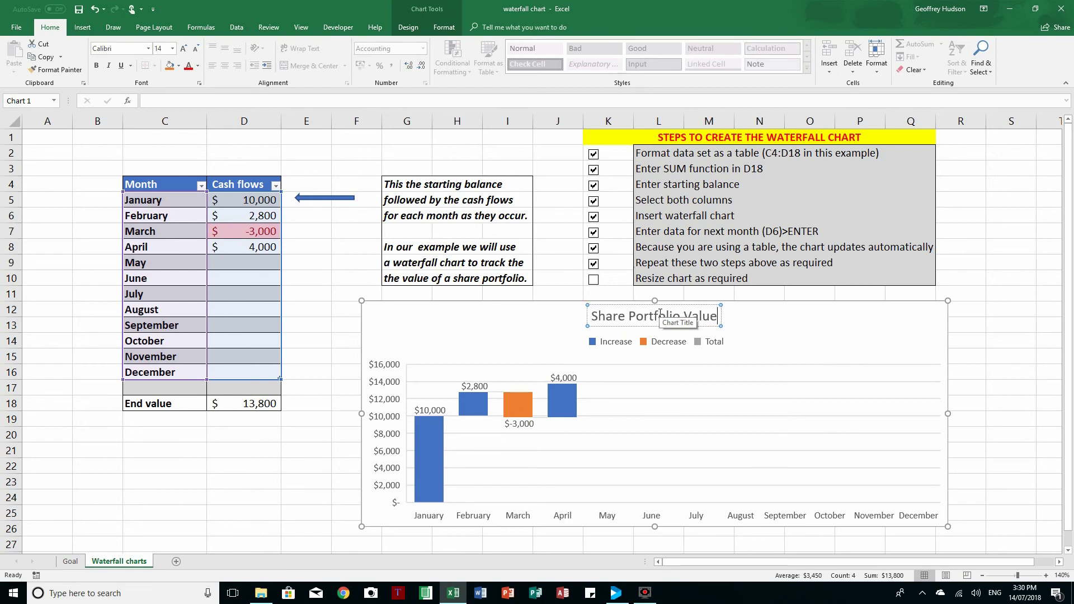
pyautogui.press('Return')
pyautogui.click(787, 331)
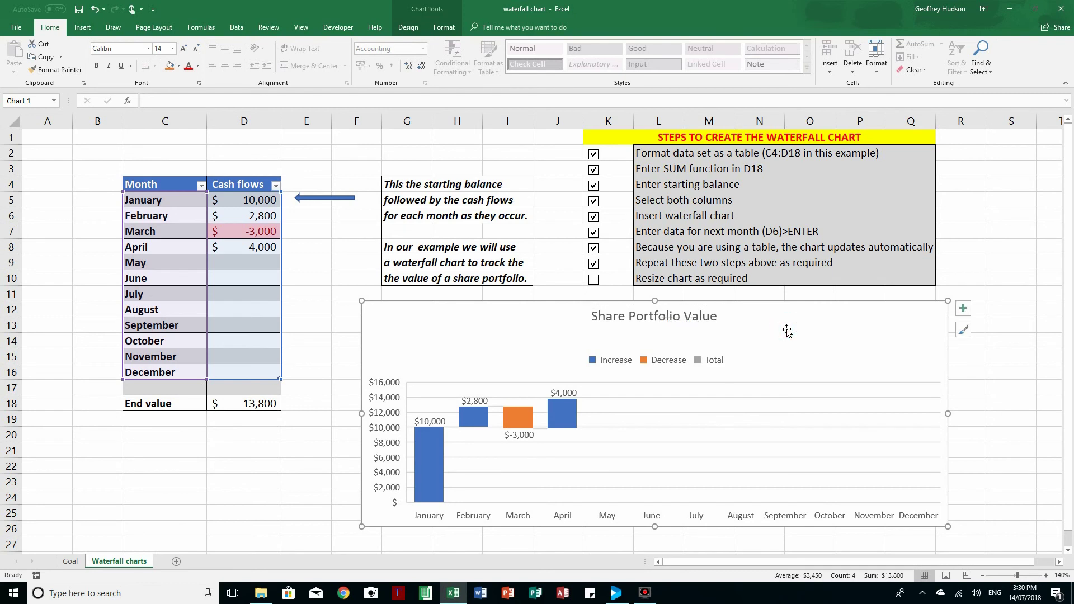